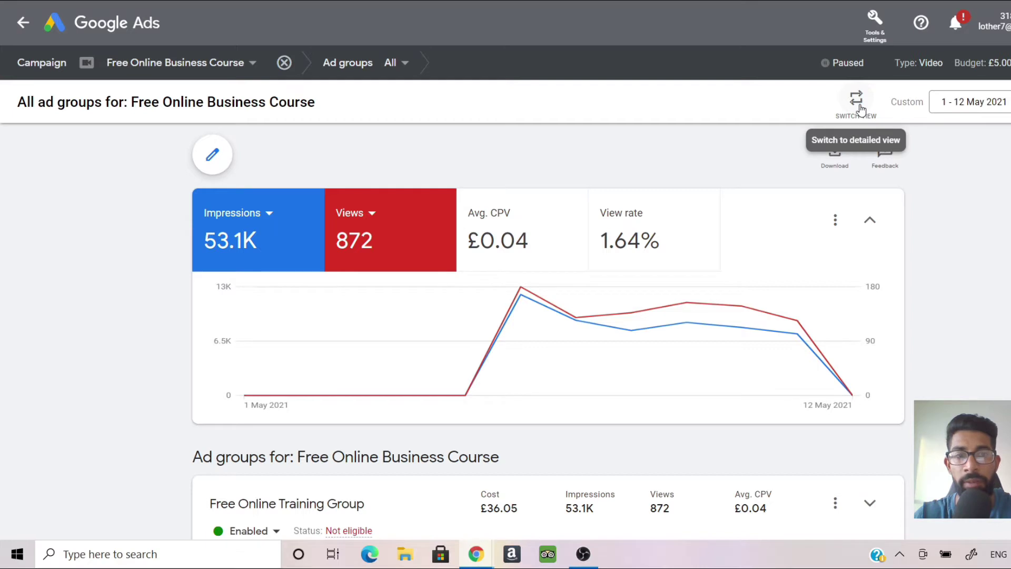
- Switch to the detailed campaign view and expand the extra sections, including Devices
click(857, 99)
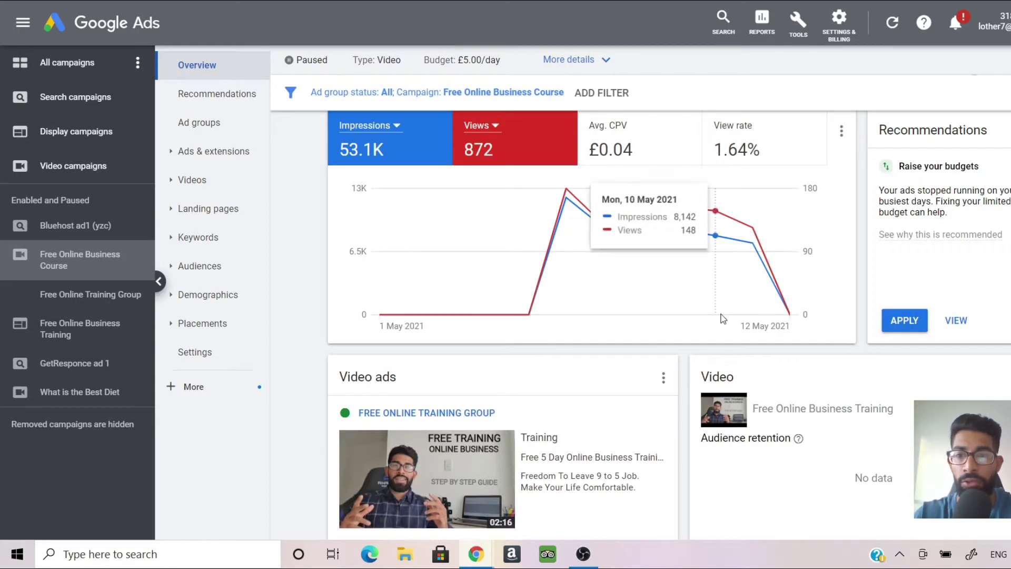
click(204, 385)
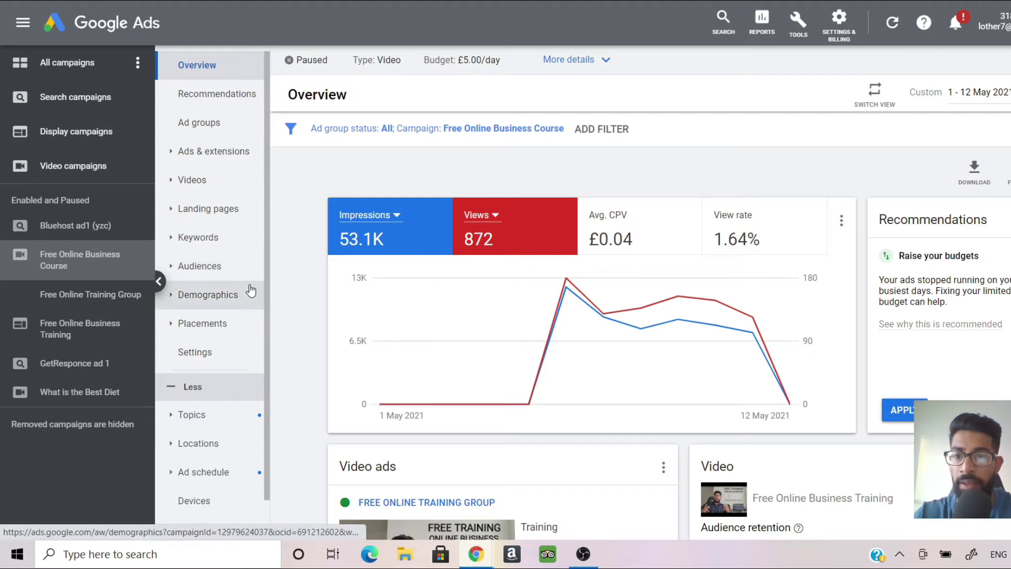
scroll(247, 300, down, 1)
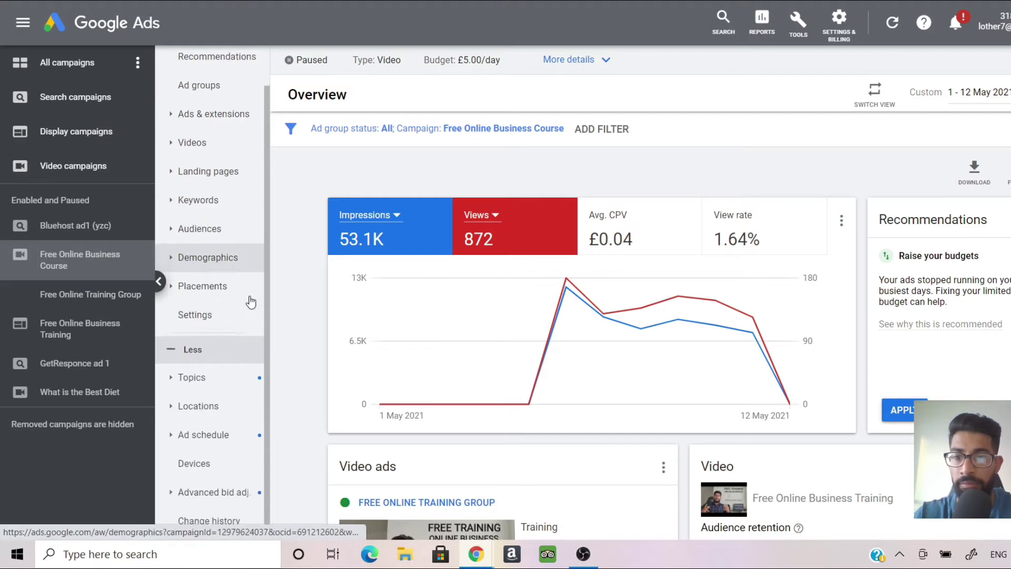
- Open the Devices page of the Free Online Business Course campaign
click(222, 472)
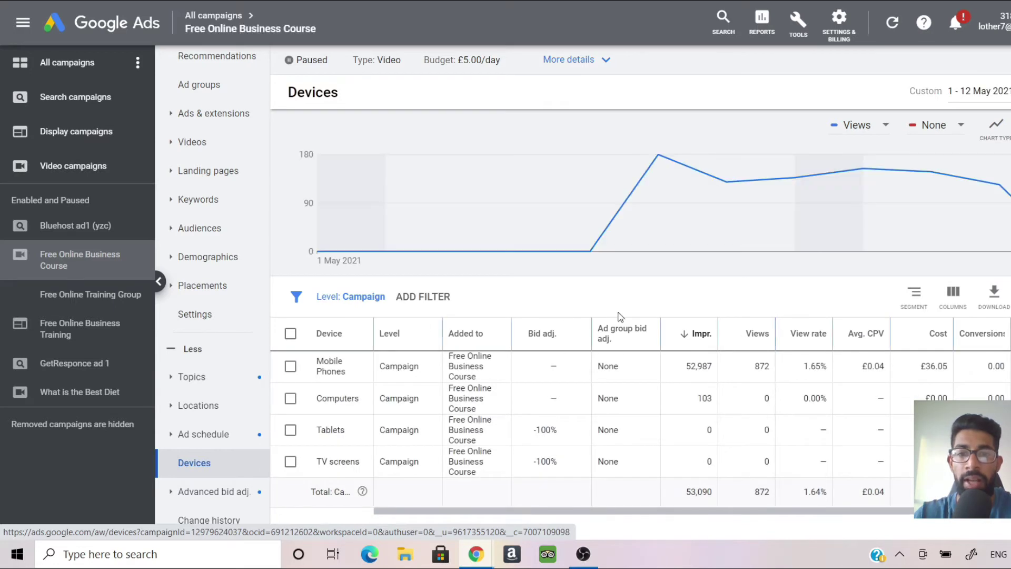
scroll(654, 318, down, 1)
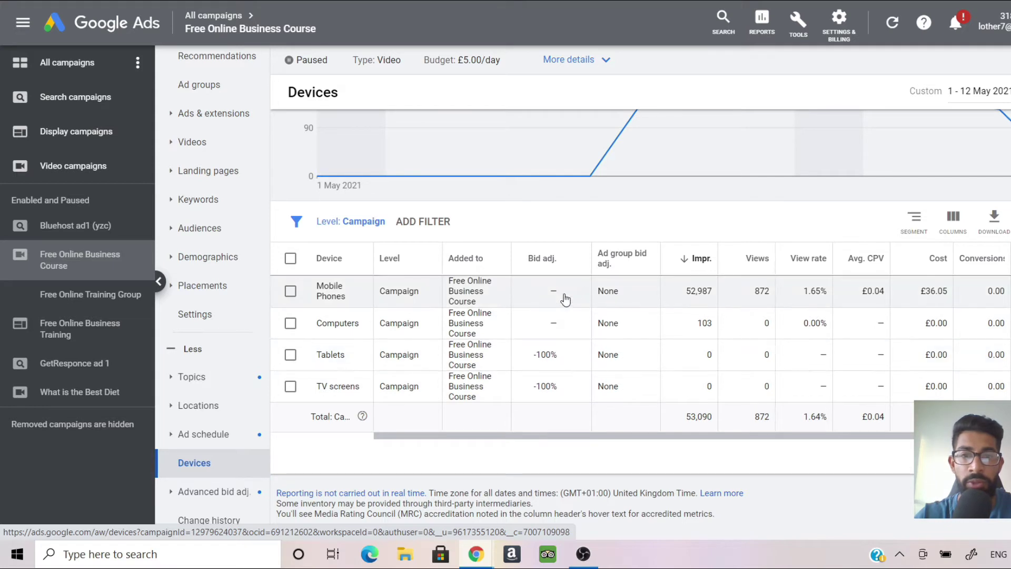
mouse_move(553, 291)
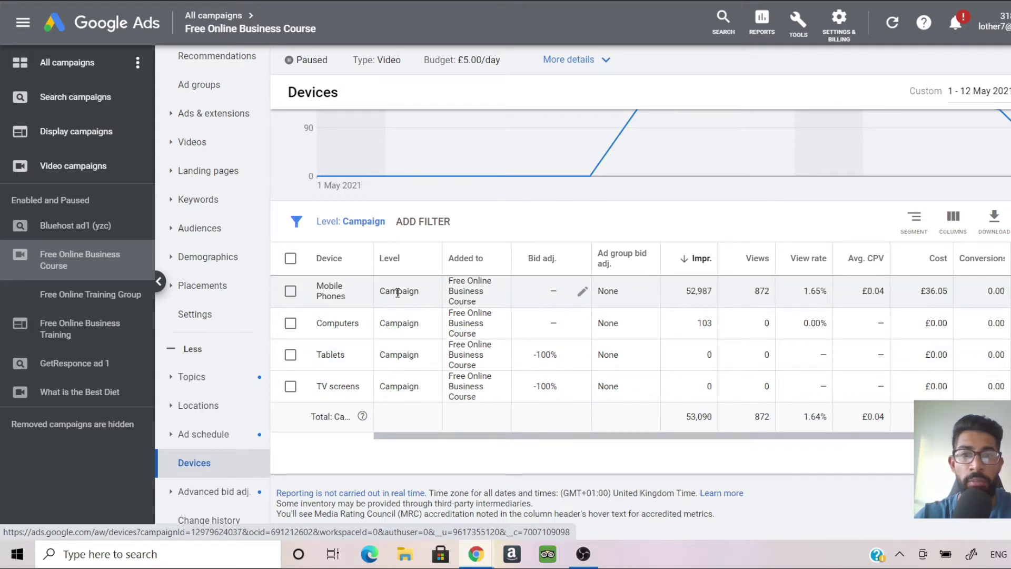
- Save a 100% decrease on Mobile Phones' bid, glance at Computers, then return to Overview
click(582, 295)
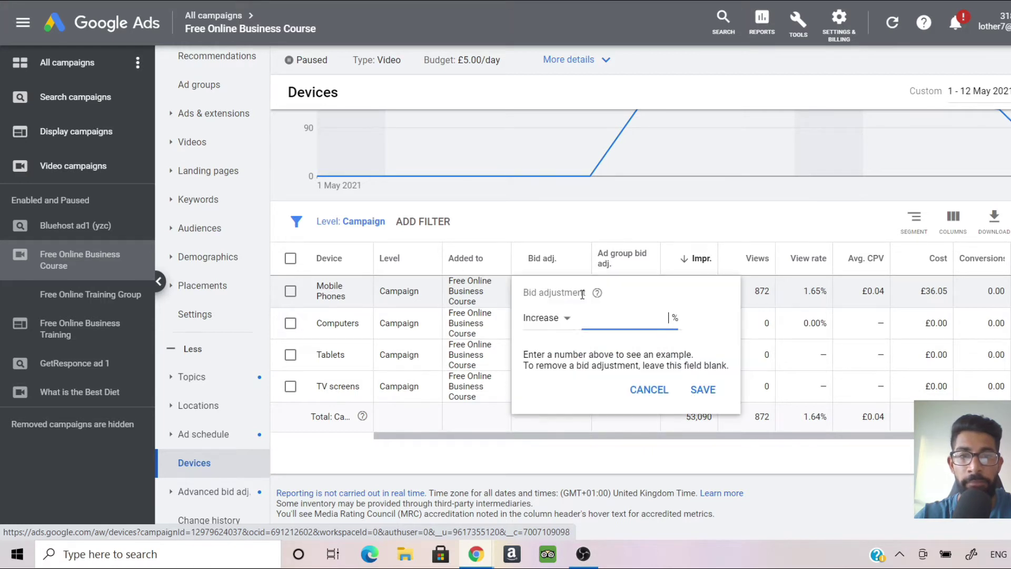
click(560, 322)
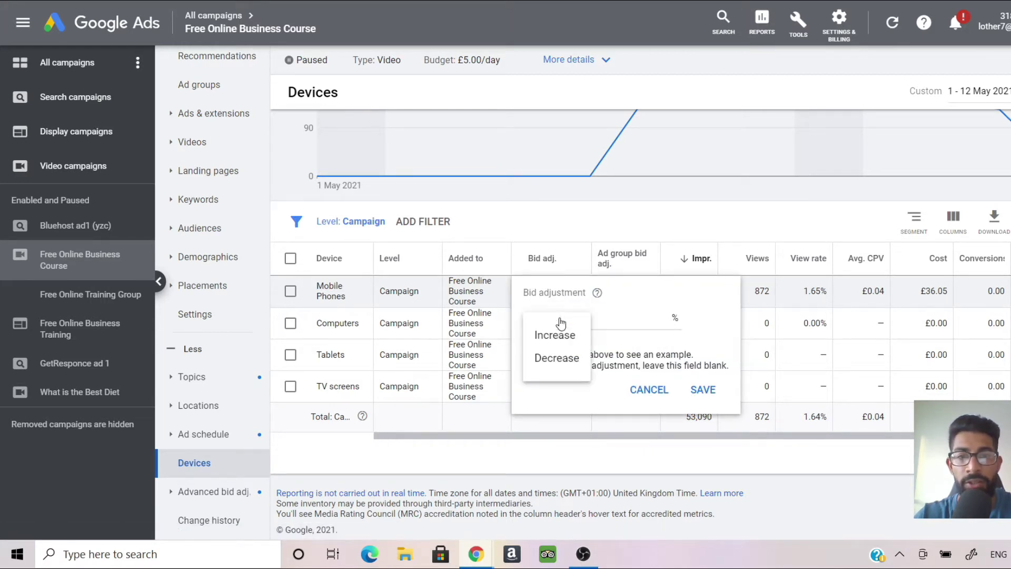
click(559, 360)
click(643, 318)
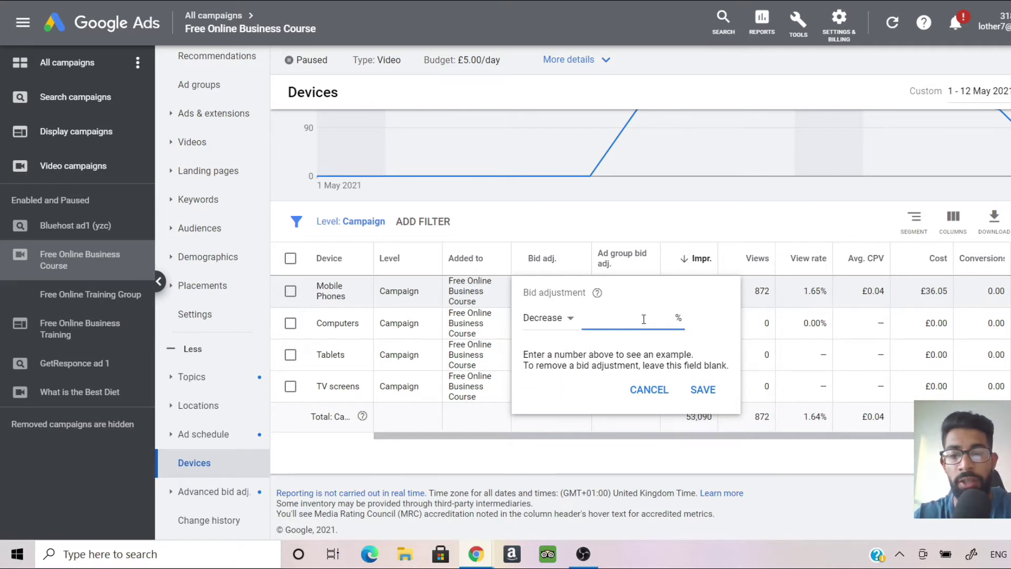
text(100)
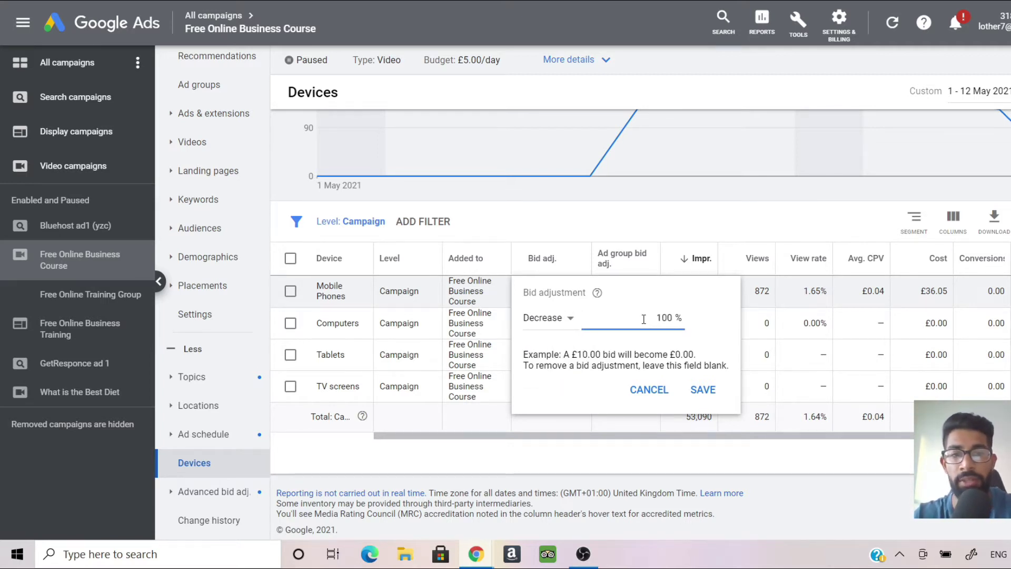
click(689, 400)
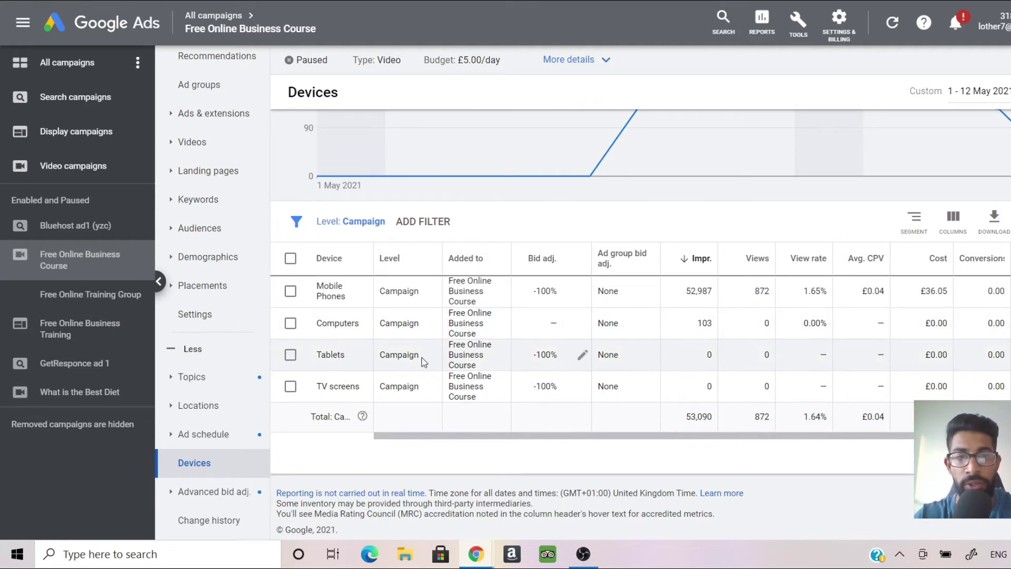
mouse_move(546, 324)
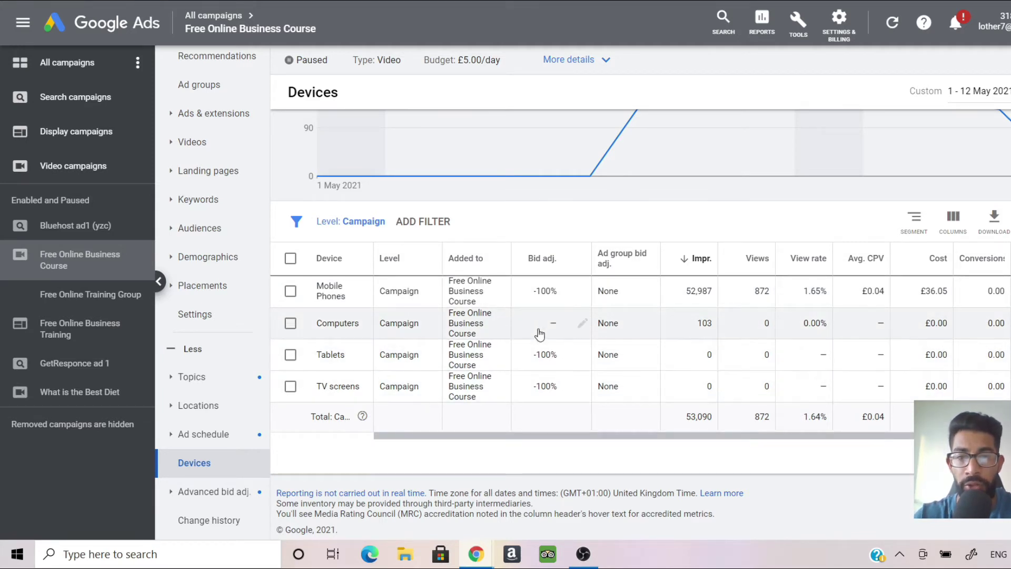
click(582, 324)
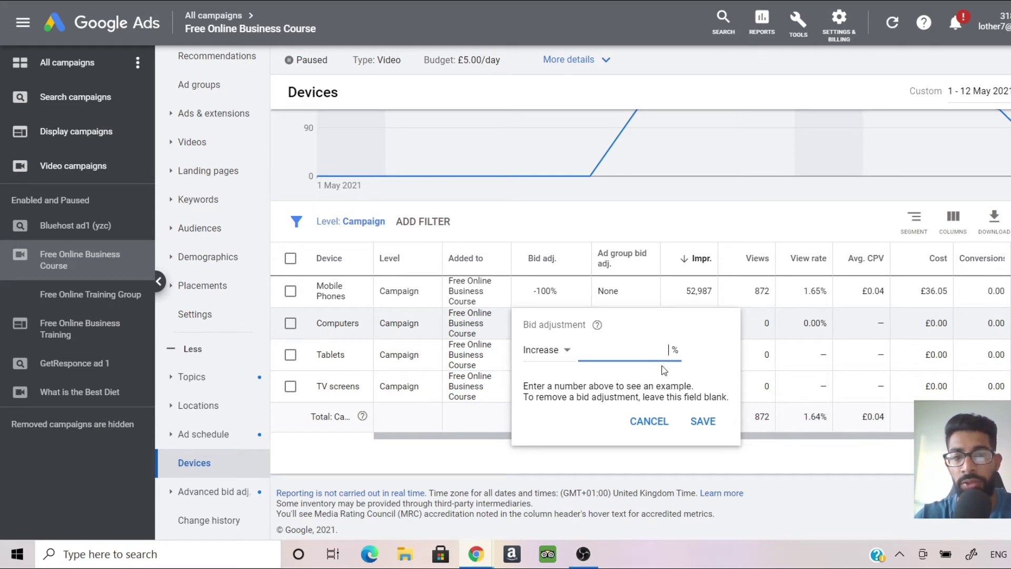
click(703, 420)
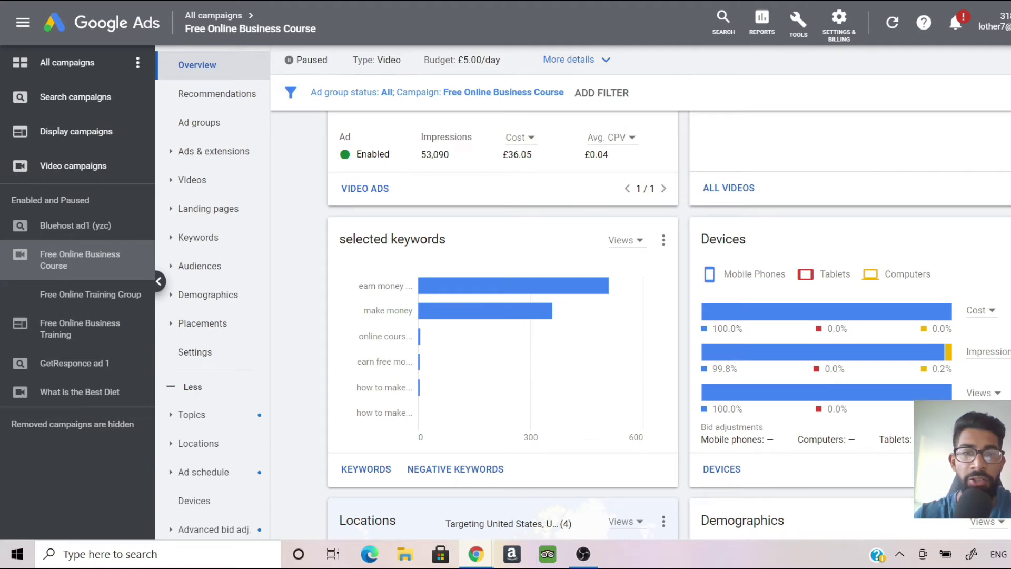
scroll(322, 317, up, 3)
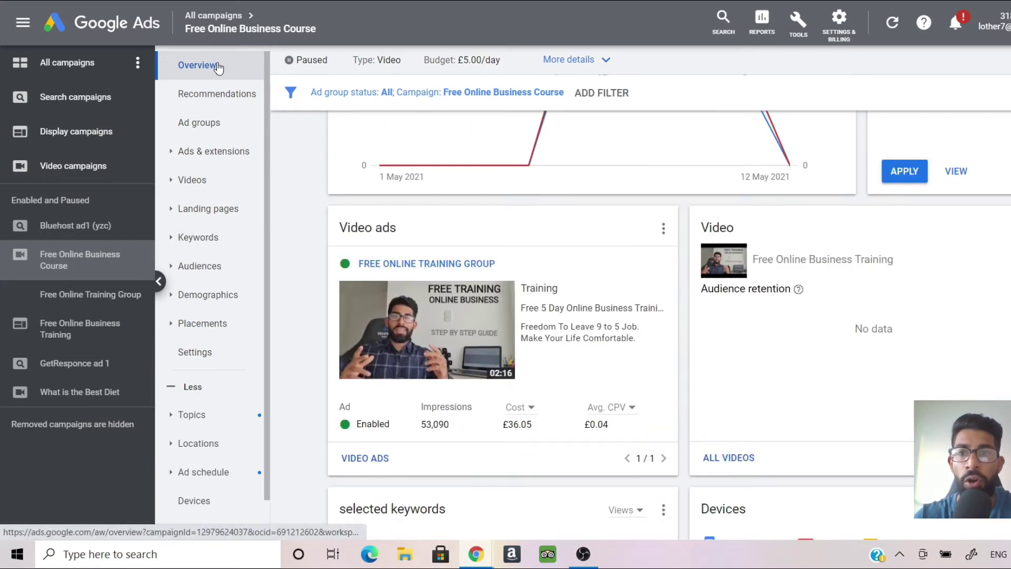
scroll(839, 303, down, 2)
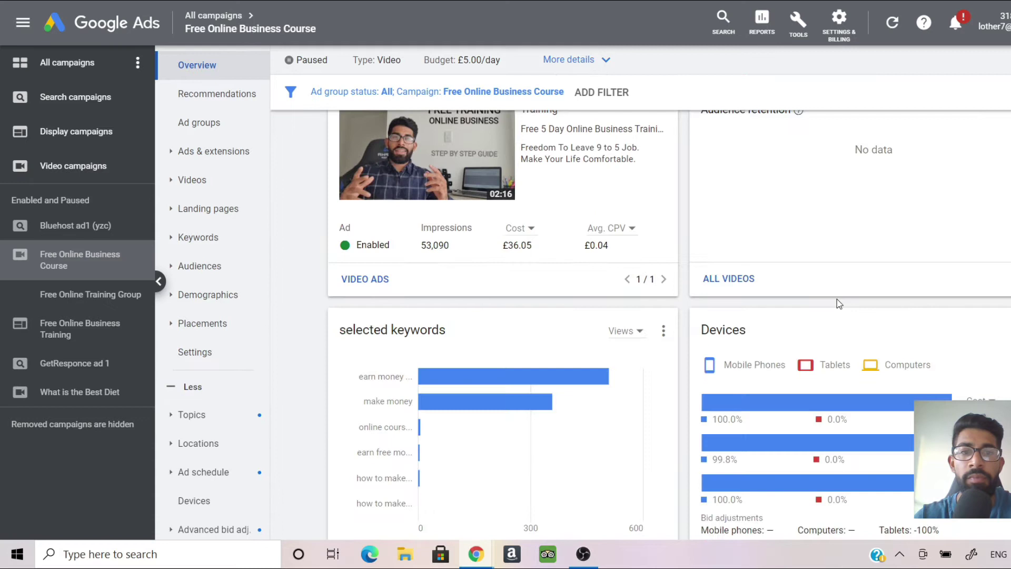
scroll(839, 303, down, 1)
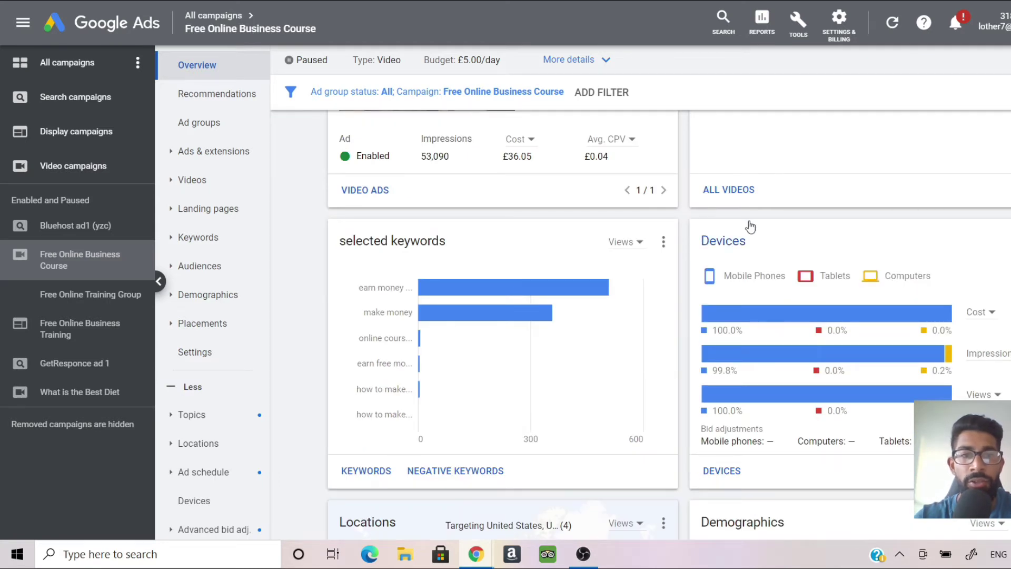
scroll(751, 227, down, 1)
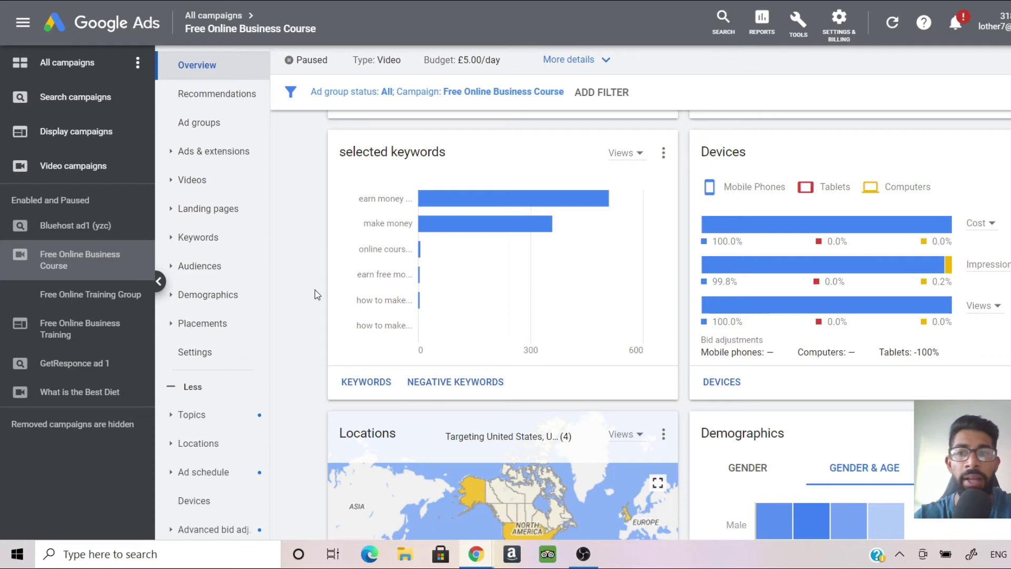
scroll(296, 347, down, 2)
scroll(288, 365, down, 1)
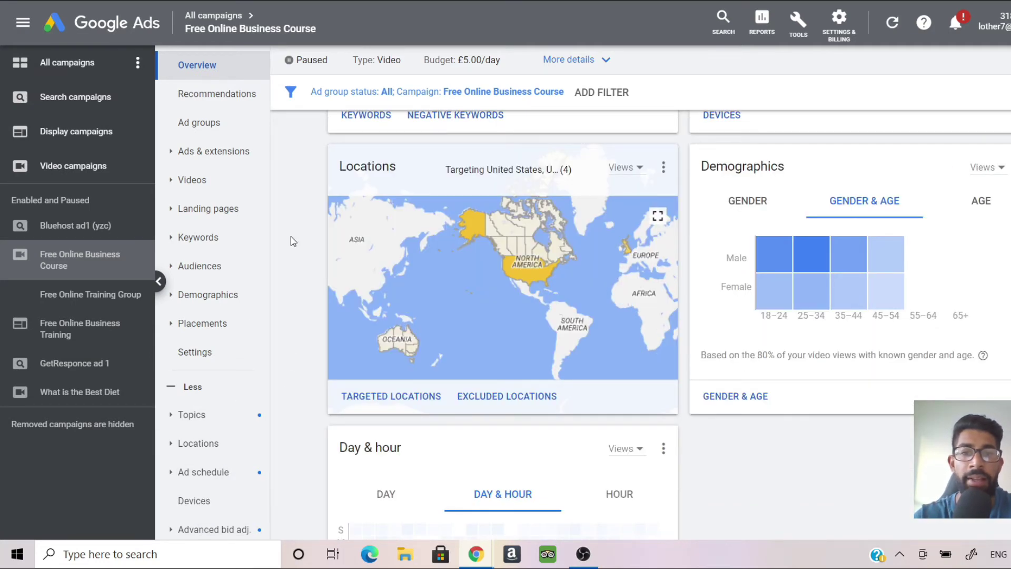
scroll(291, 241, up, 3)
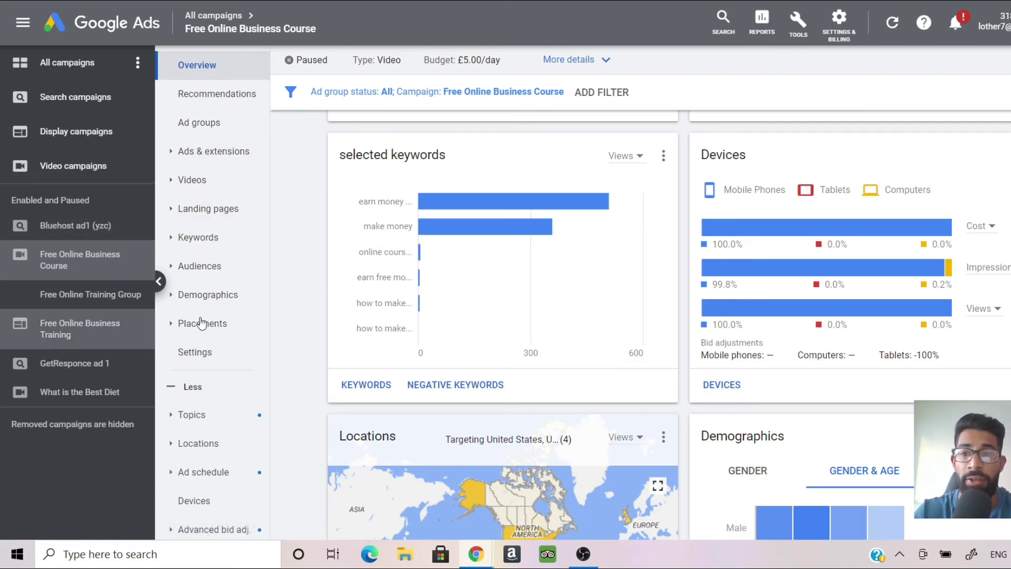
scroll(201, 324, down, 1)
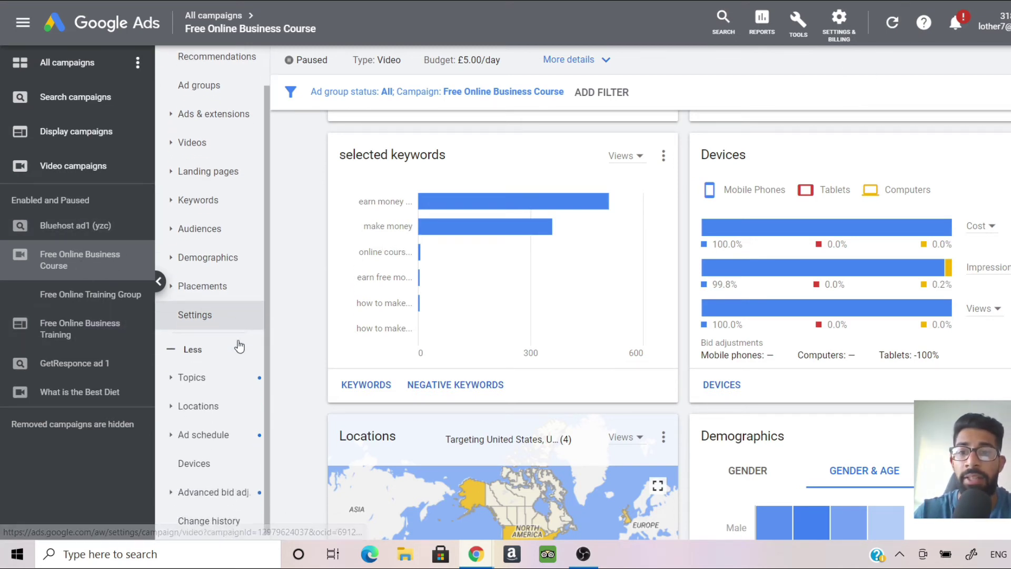
- Reopen the Devices page showing tablets and TV screens at -100%
click(212, 471)
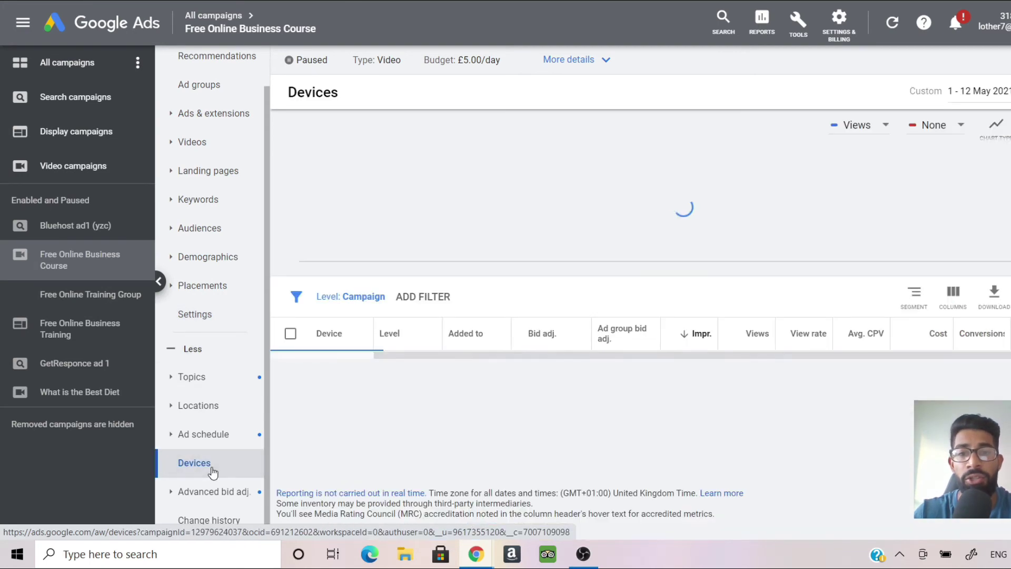
scroll(637, 330, down, 1)
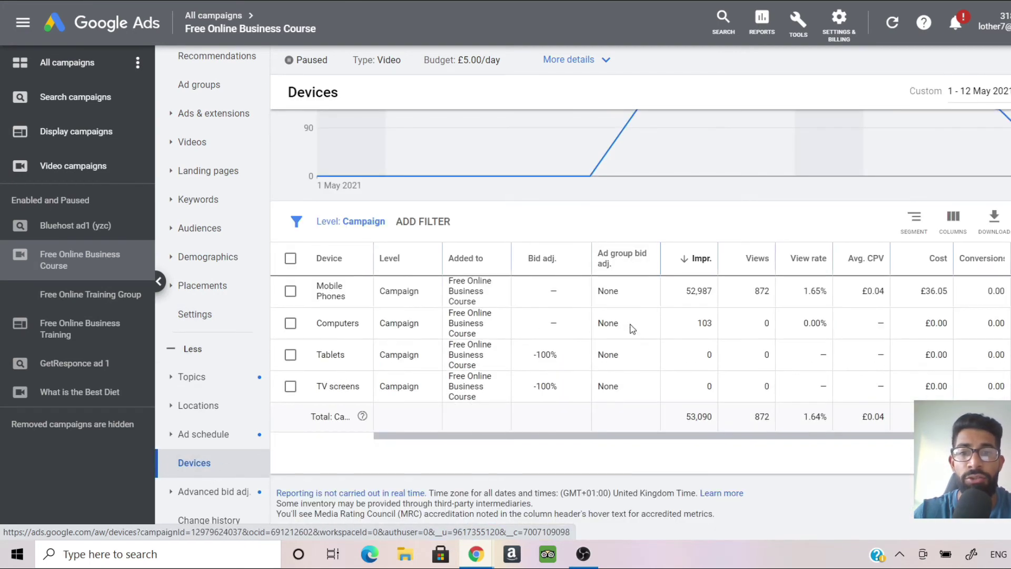